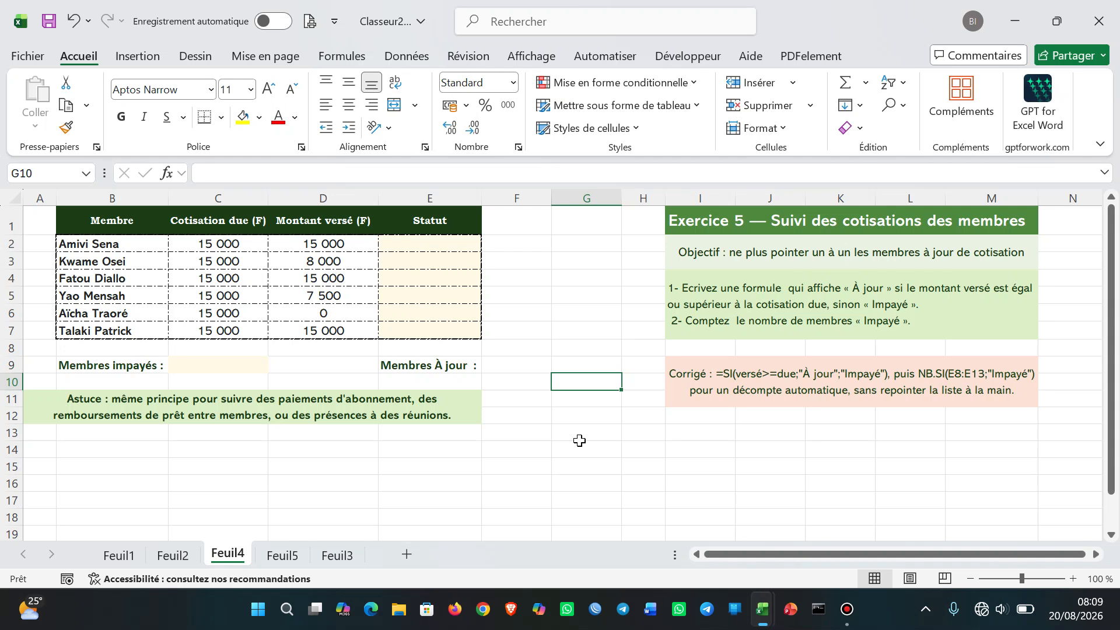
{"action": "left_click", "coordinate": [579, 441]}
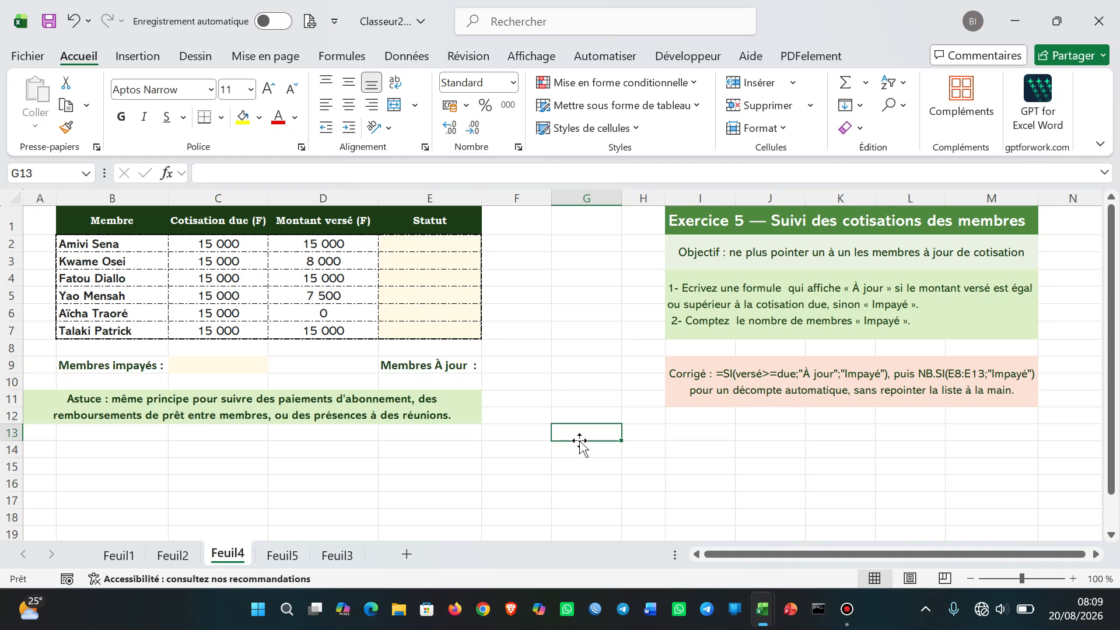
{"action": "left_click", "coordinate": [576, 401]}
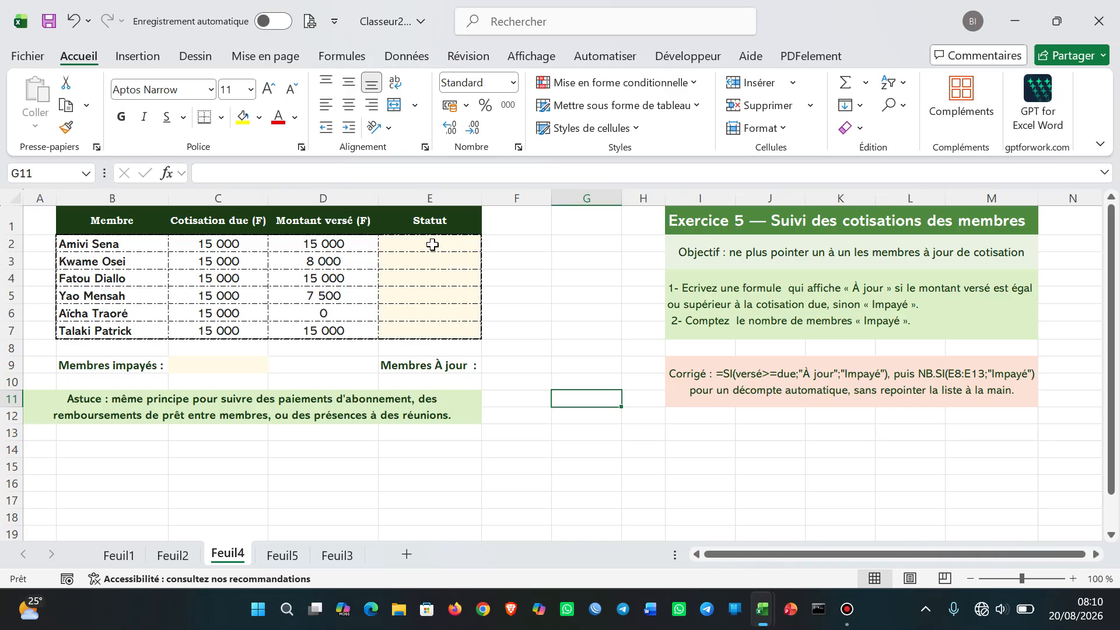
Fill the Statut cells E2:E7 with the formula =SI(D2>=C2;"A jour";"Impayé") in one entry.
{"action": "left_click_drag", "start_coordinate": [433, 244], "coordinate": [421, 333]}
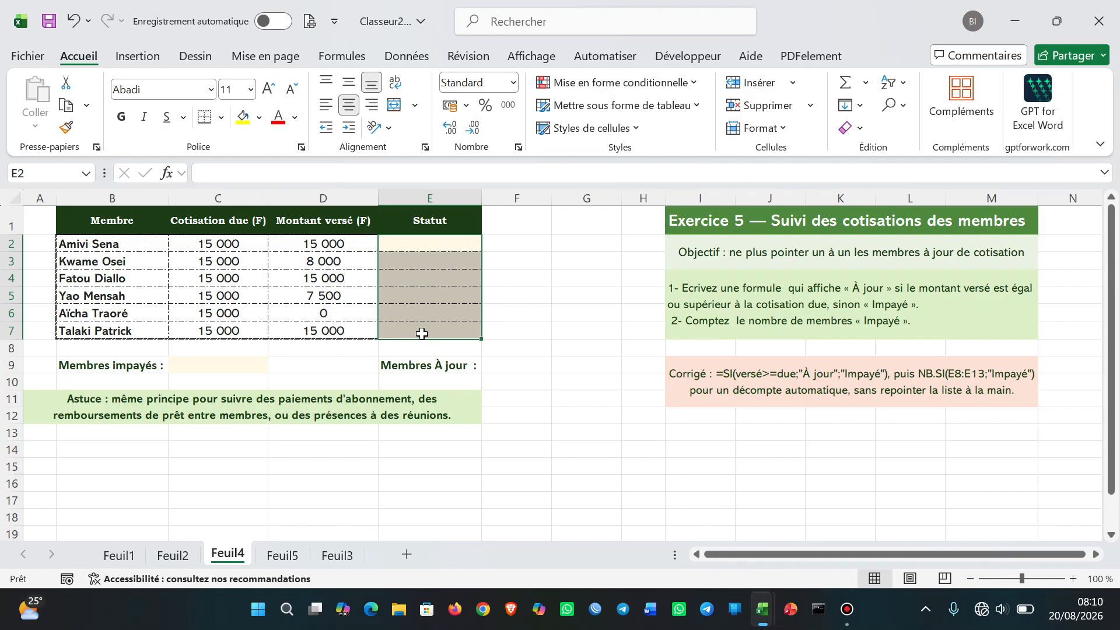
{"action": "type", "text": "="}
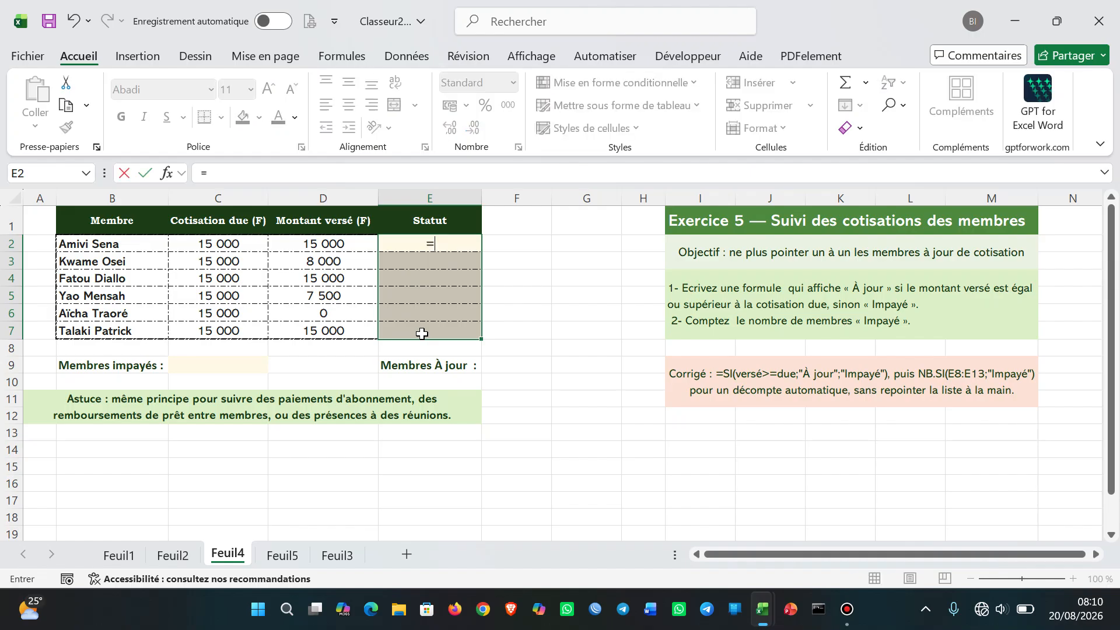
{"action": "type", "text": "S"}
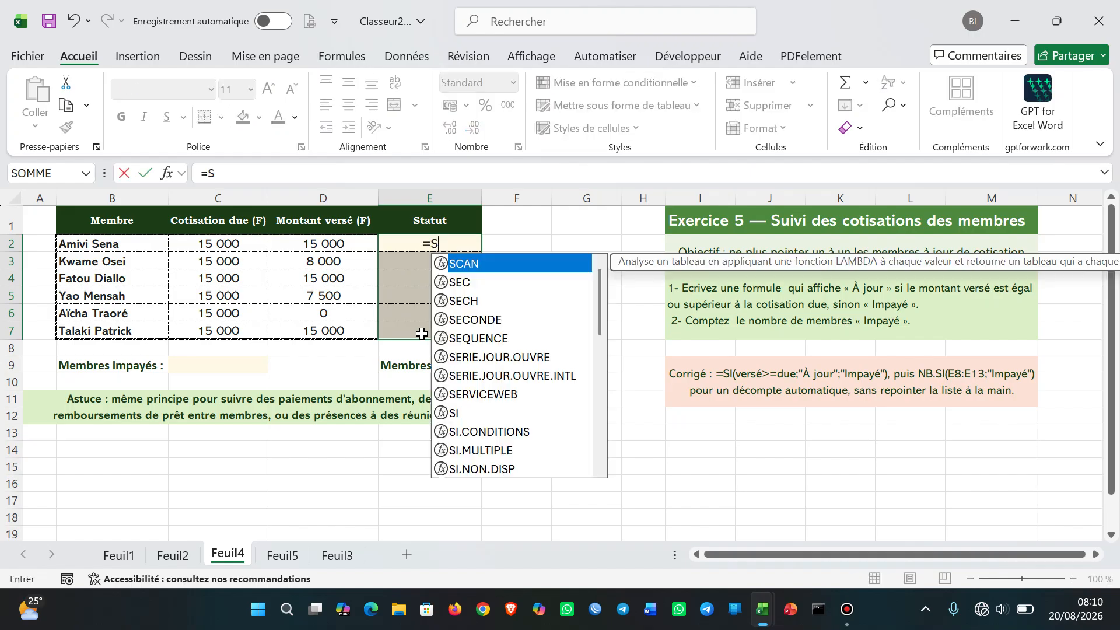
{"action": "type", "text": "I("}
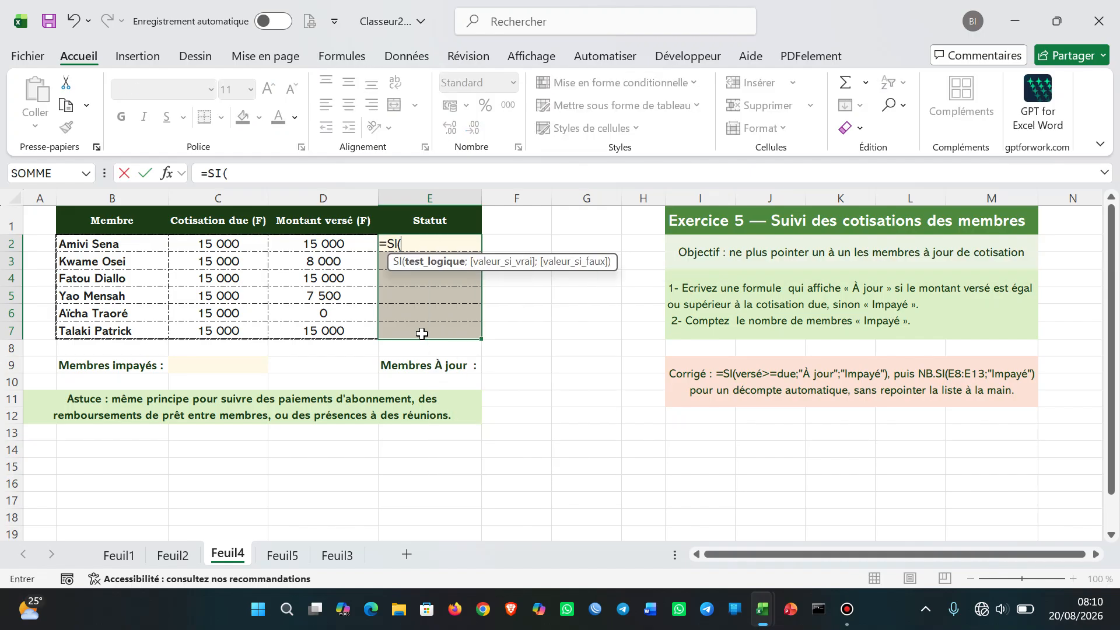
{"action": "left_click", "coordinate": [310, 244]}
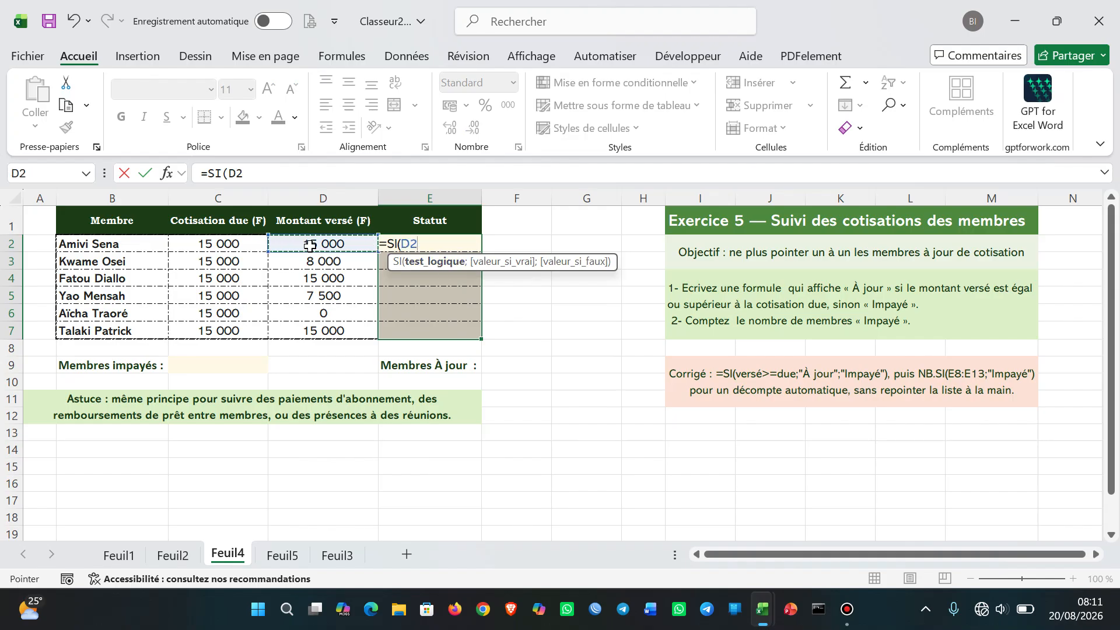
{"action": "type", "text": ">="}
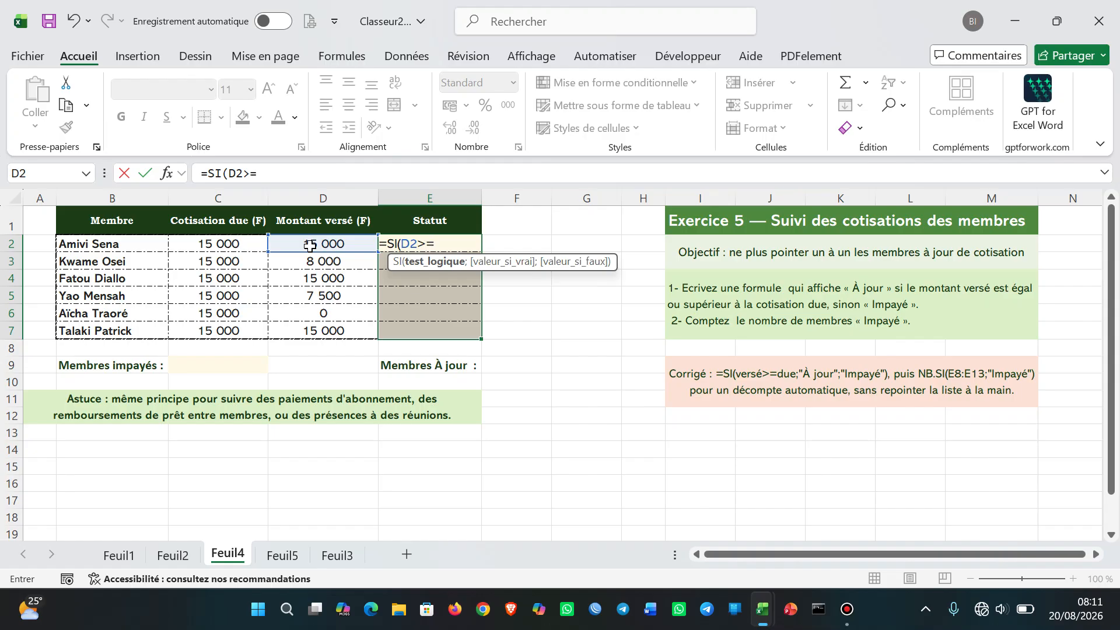
{"action": "left_click", "coordinate": [218, 248]}
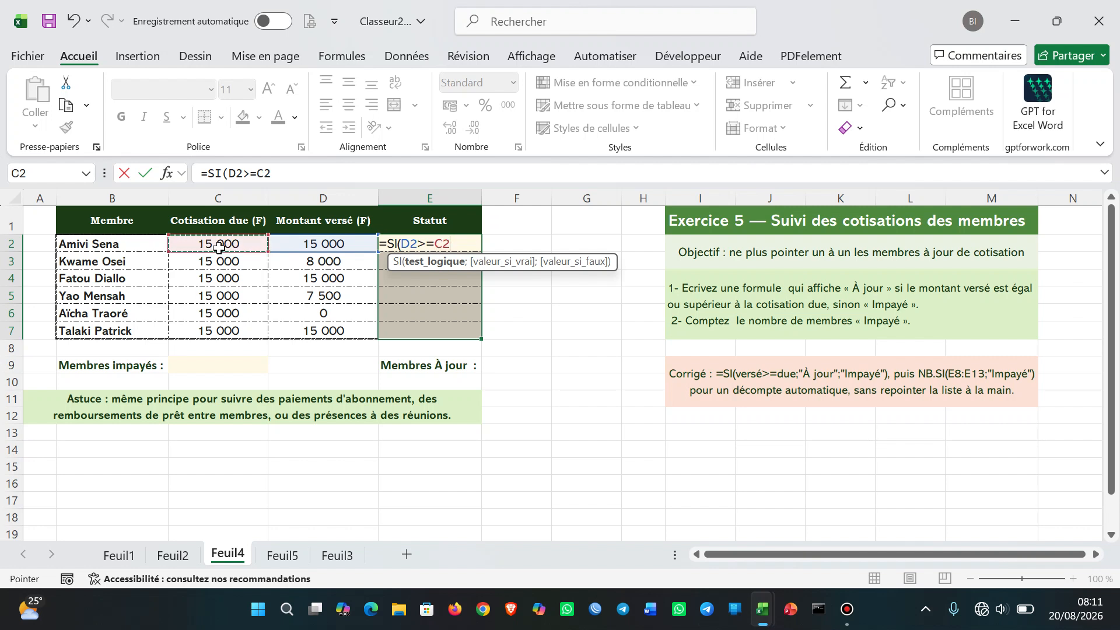
{"action": "type", "text": ";"}
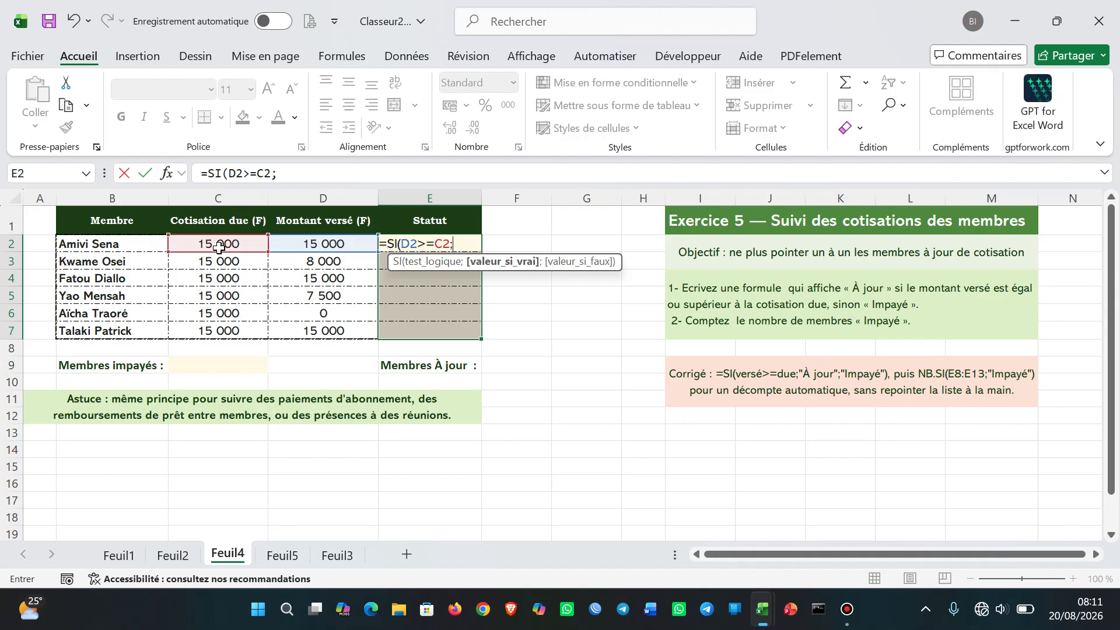
{"action": "type", "text": "\"A jou"}
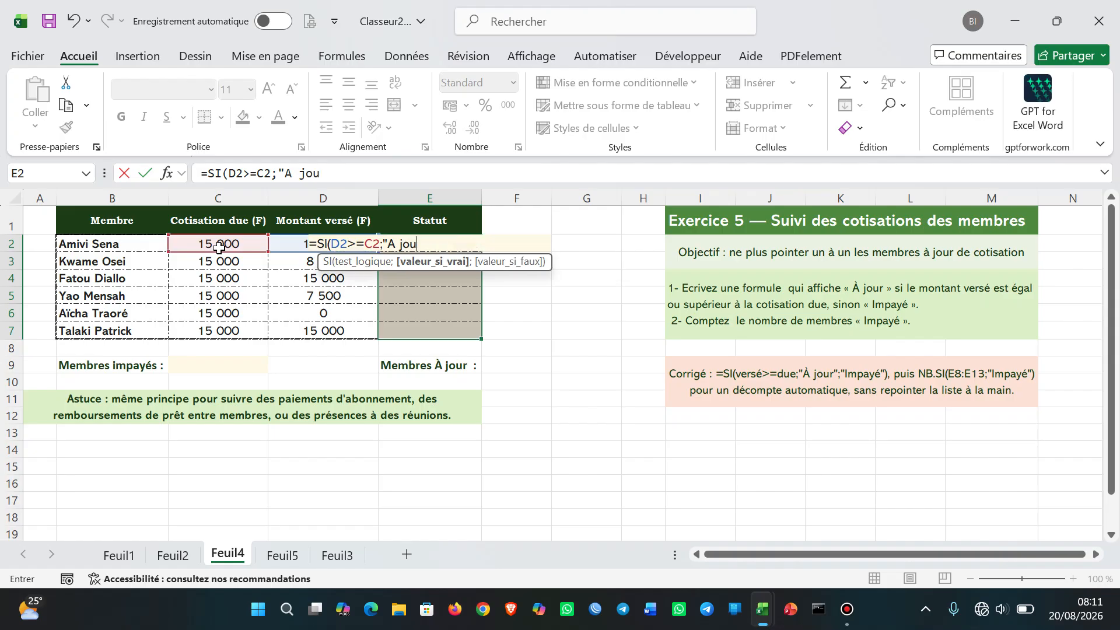
{"action": "type", "text": "r\";"}
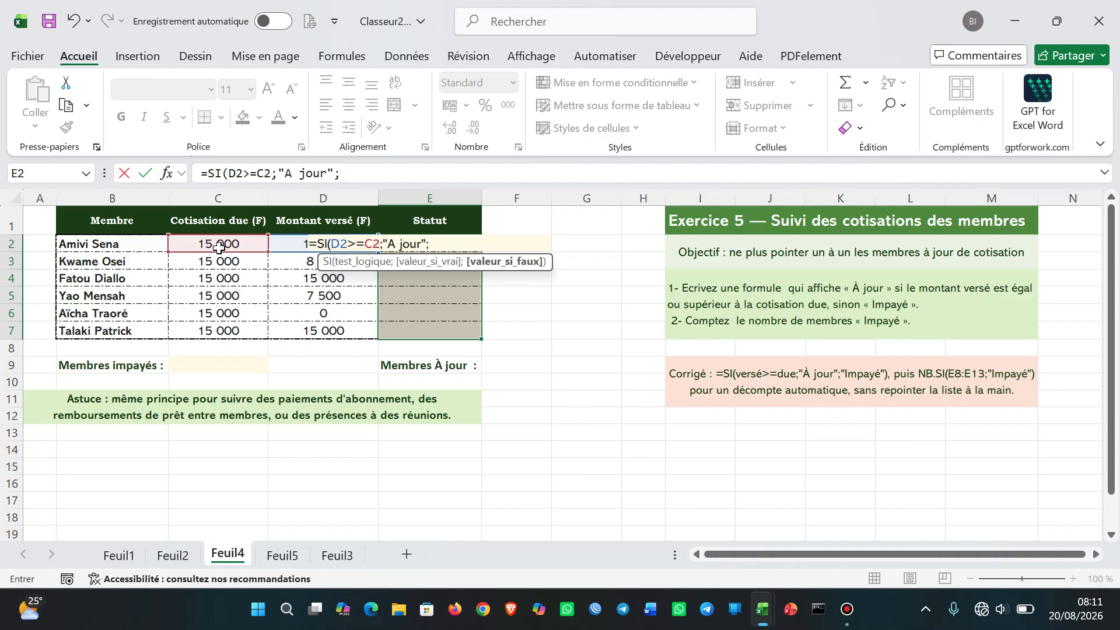
{"action": "type", "text": "\"Impayé\")"}
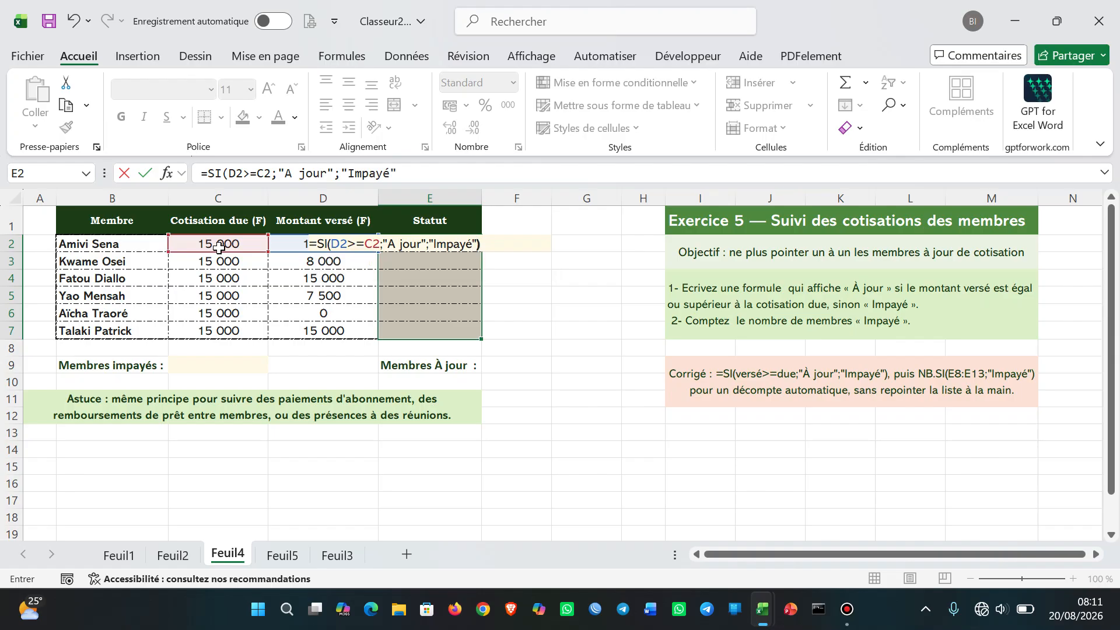
{"action": "key", "text": "ctrl+Return"}
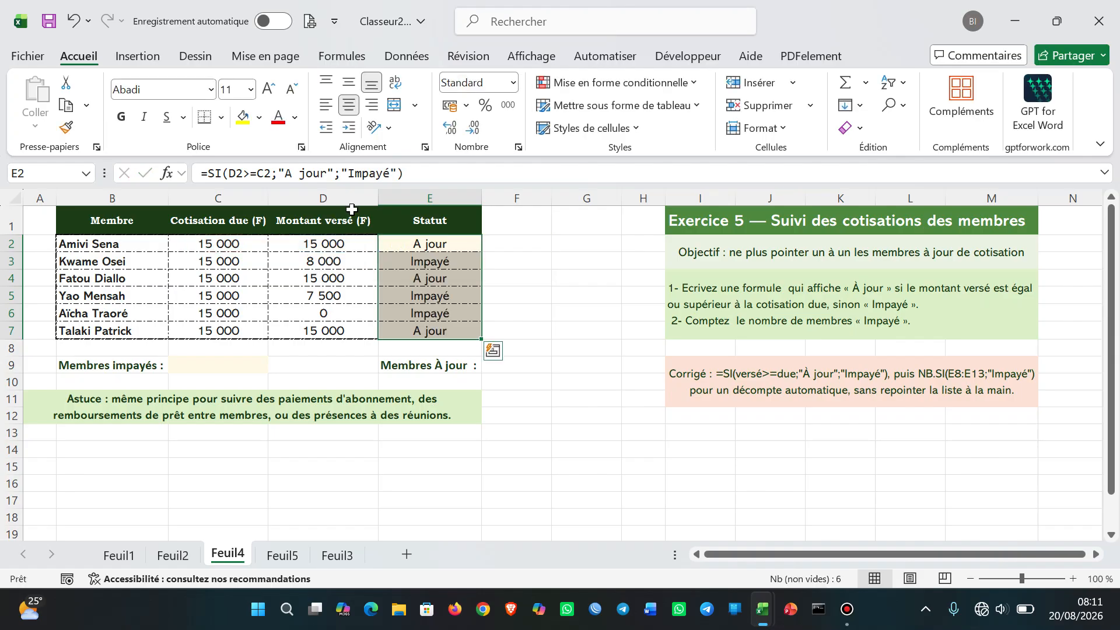
{"action": "left_click", "coordinate": [543, 308]}
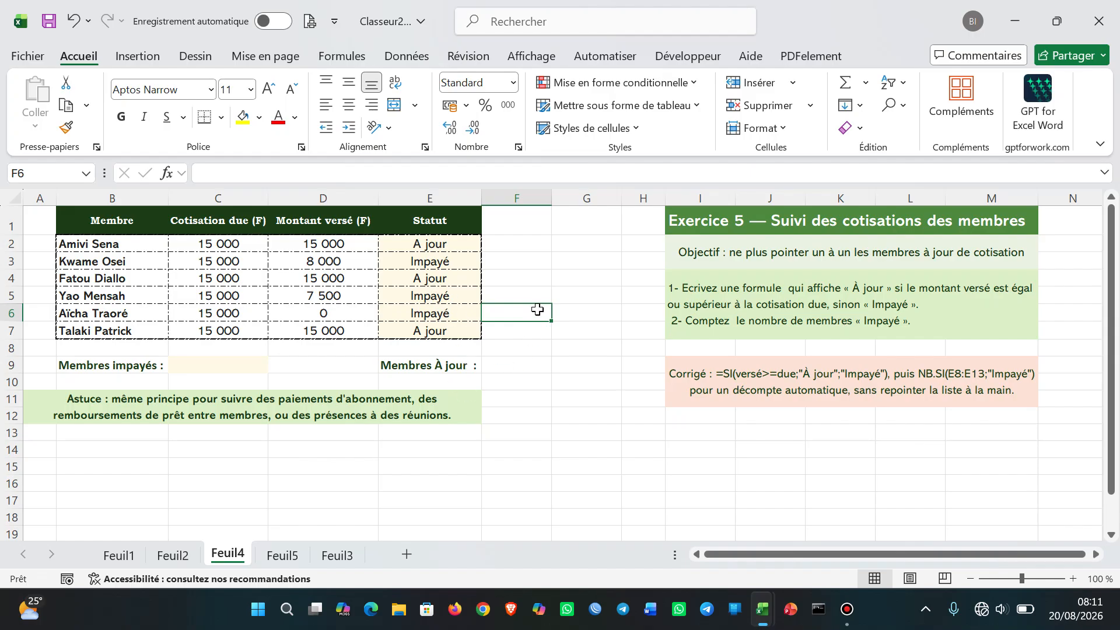
{"action": "left_click", "coordinate": [567, 283]}
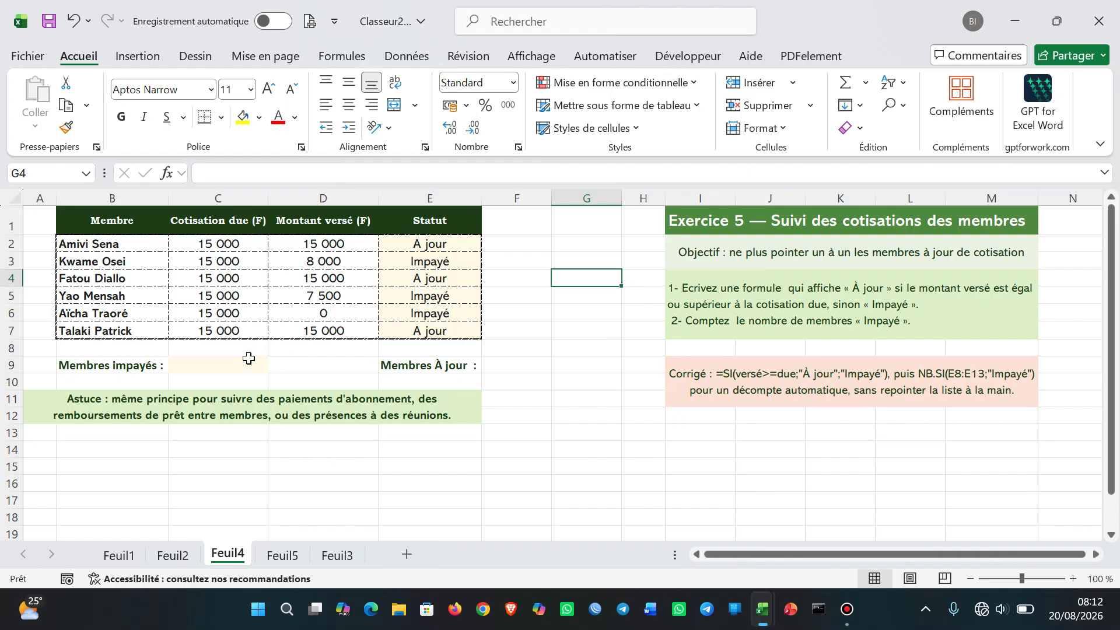
Count the unpaid members in C9 with the formula =NB.SI(E2:E7;"Impayé").
{"action": "left_click", "coordinate": [214, 366]}
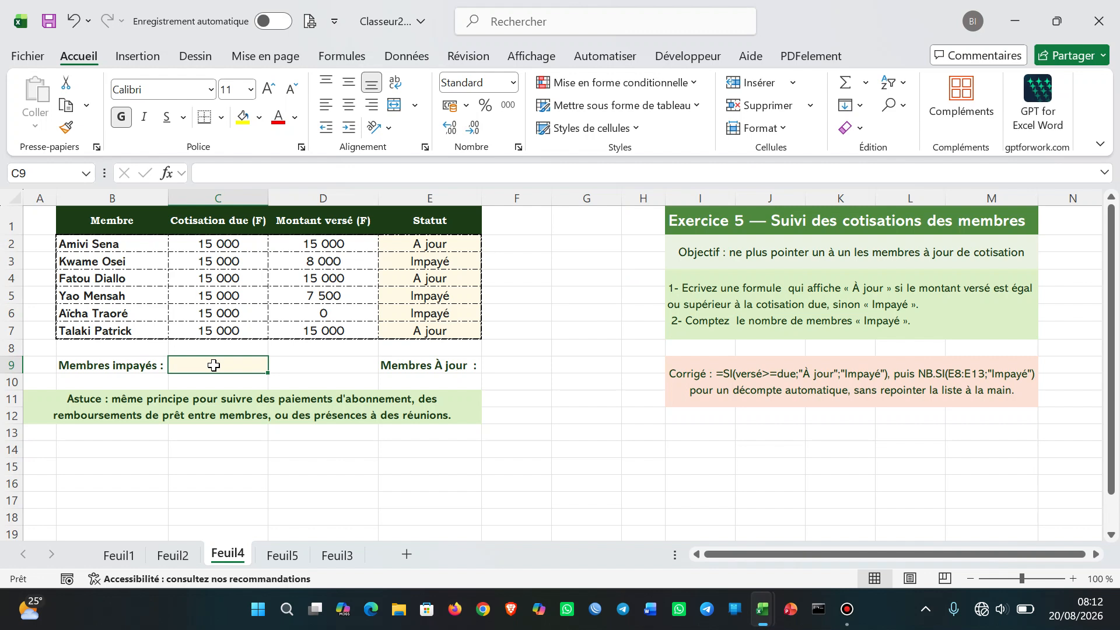
{"action": "type", "text": "="}
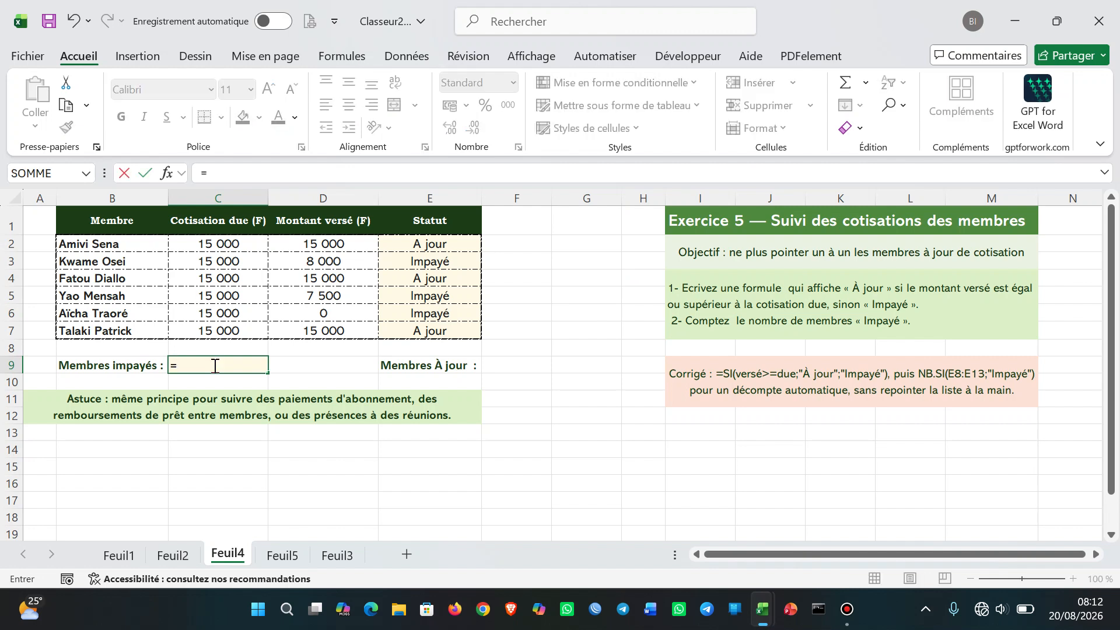
{"action": "type", "text": "n"}
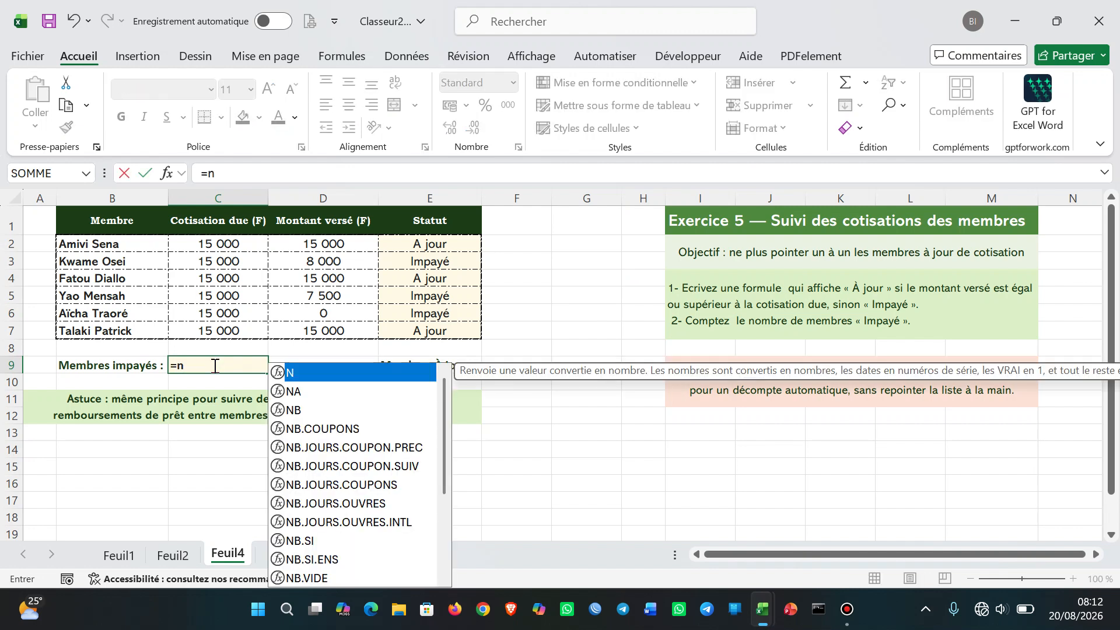
{"action": "type", "text": "b"}
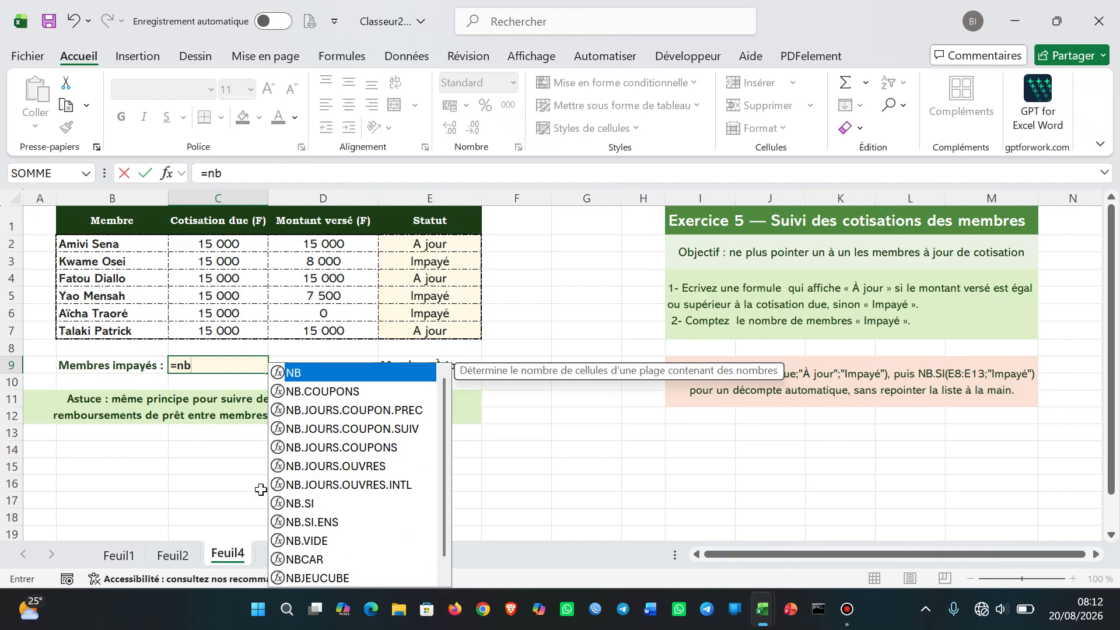
{"action": "double_click", "coordinate": [291, 504]}
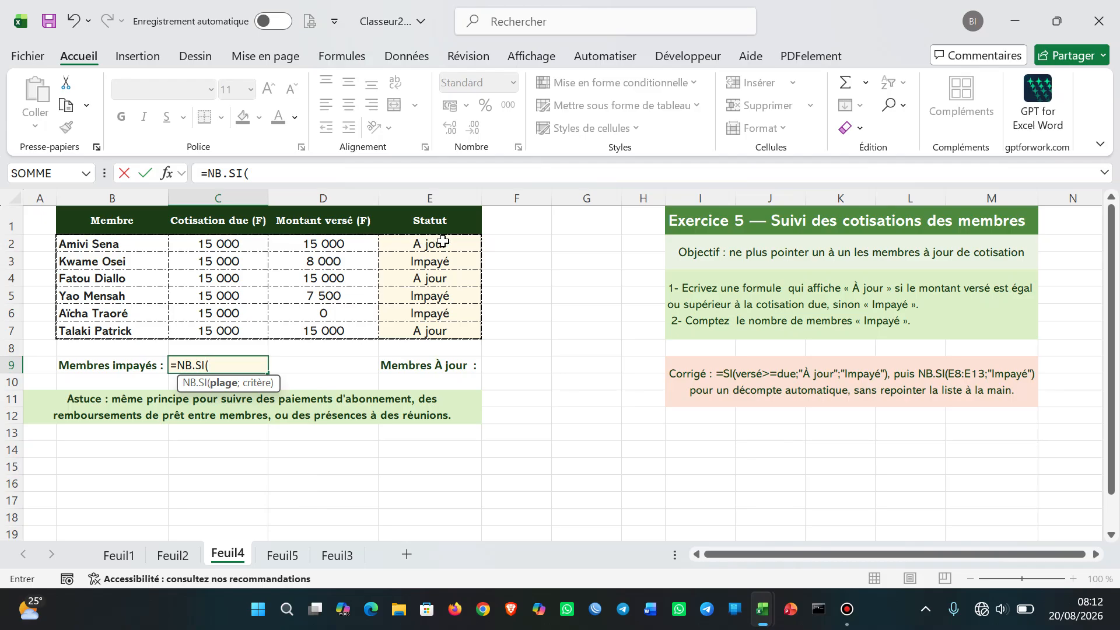
{"action": "left_click_drag", "start_coordinate": [436, 244], "coordinate": [437, 323]}
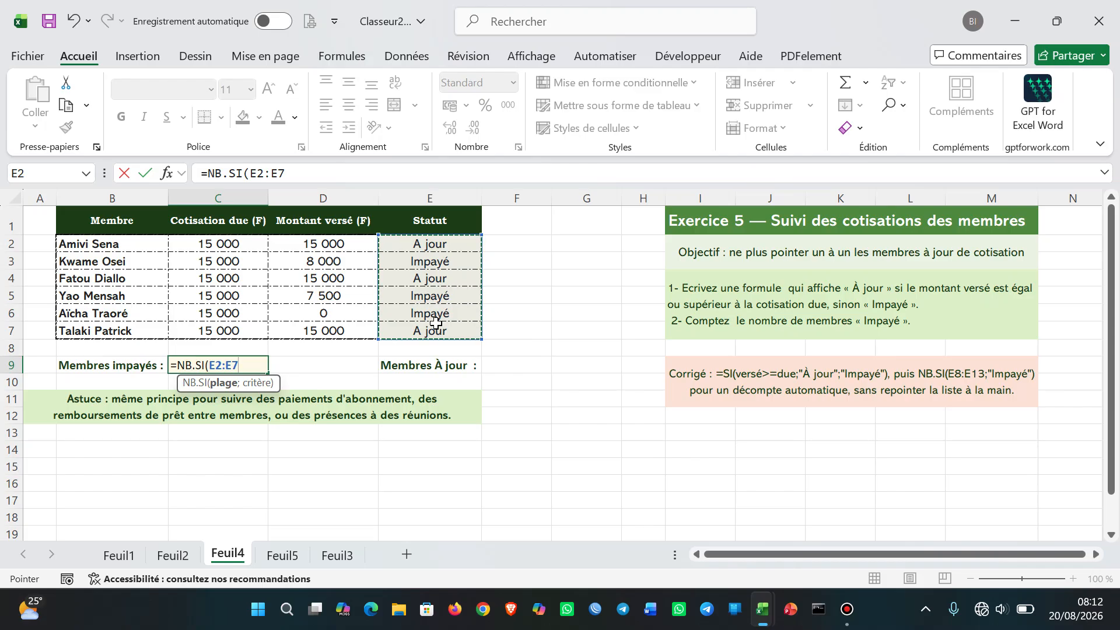
{"action": "type", "text": ";"}
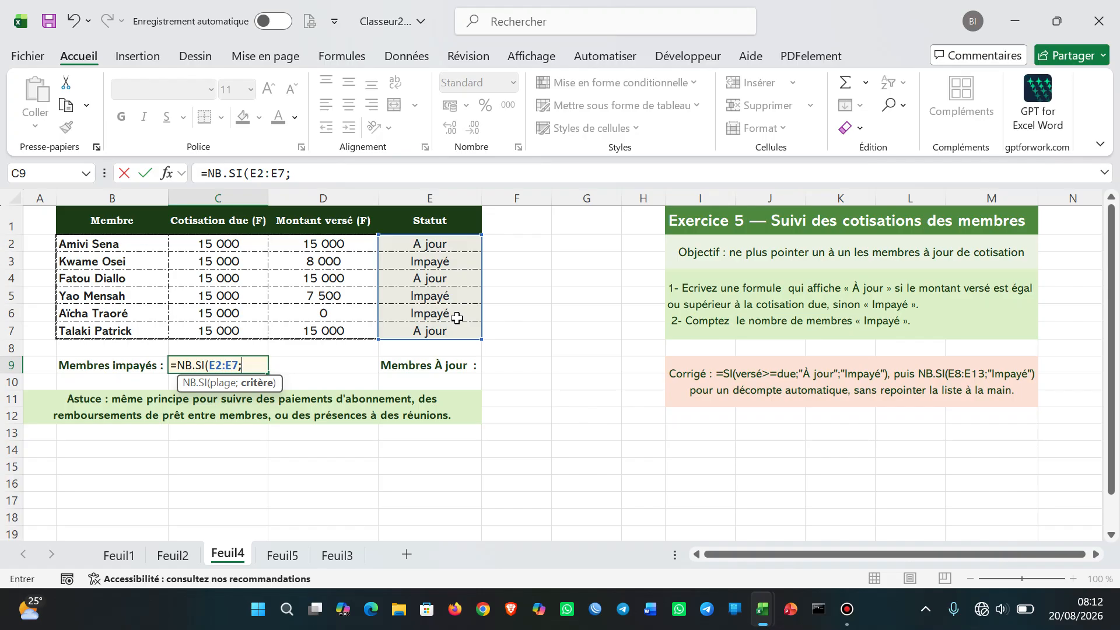
{"action": "type", "text": "\"Impay"}
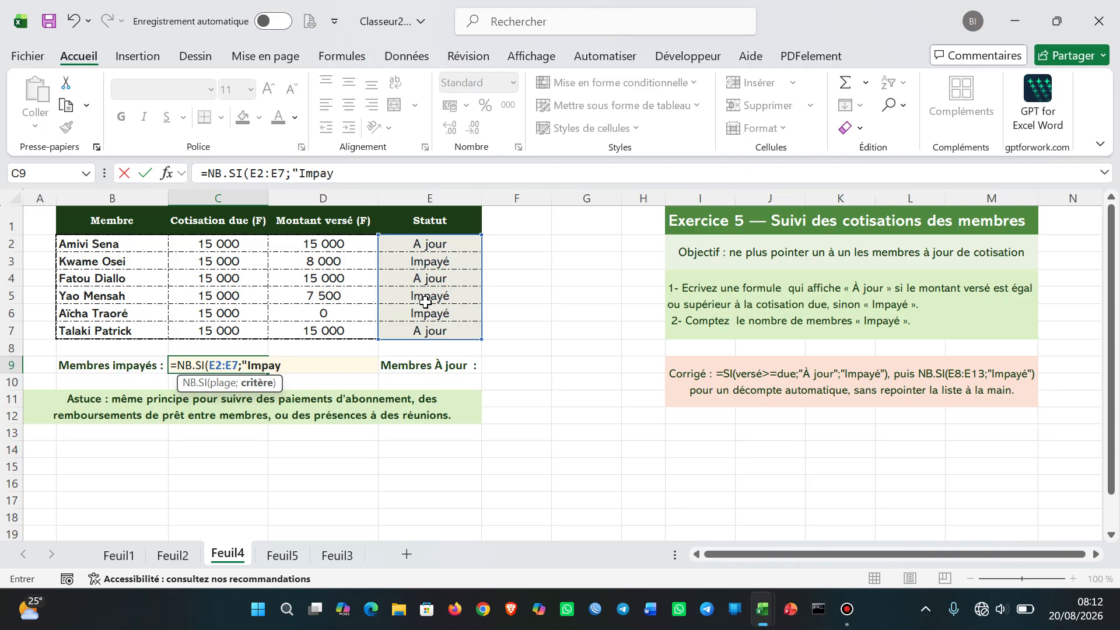
{"action": "type", "text": "é\")"}
{"action": "key", "text": "Return"}
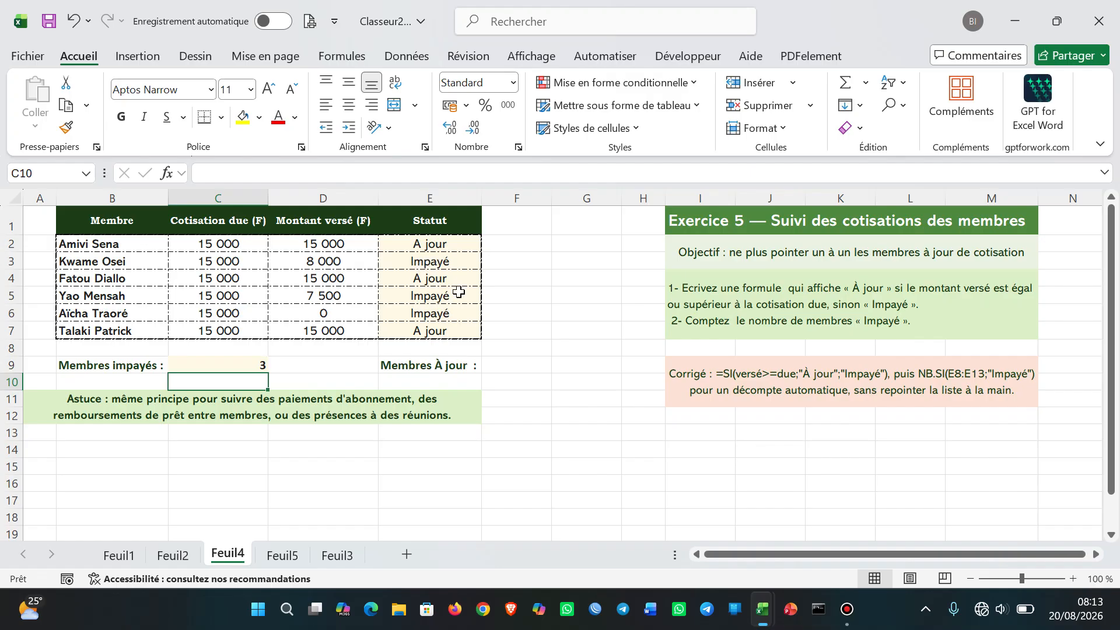
Count the up-to-date members in F9 with the formula =NB.SI(E2:E7;"A jour").
{"action": "left_click", "coordinate": [502, 366]}
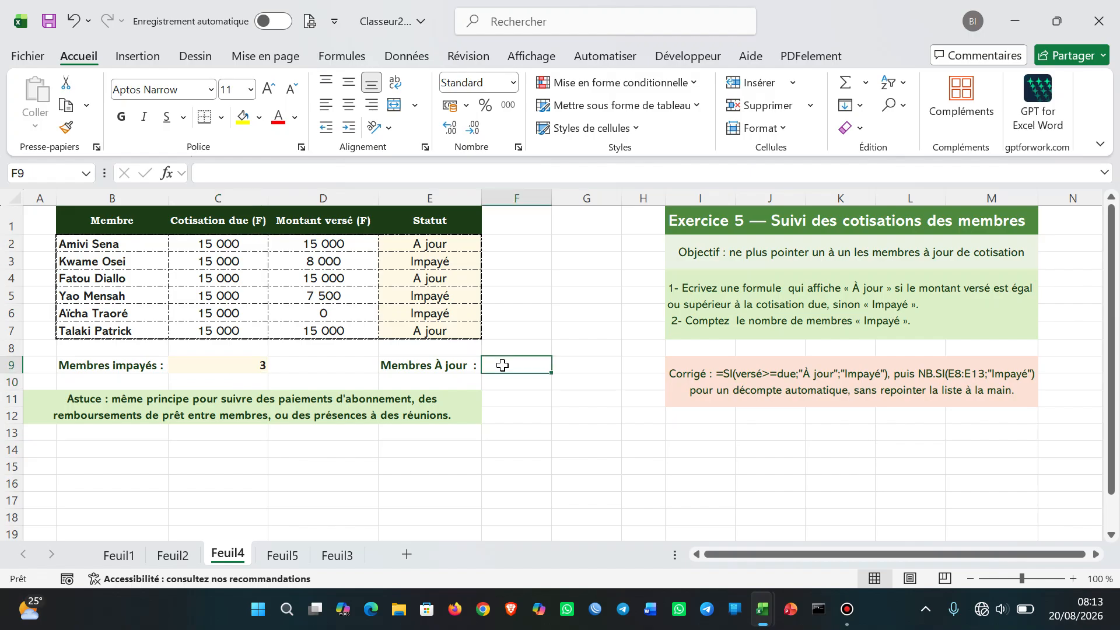
{"action": "type", "text": "=nb"}
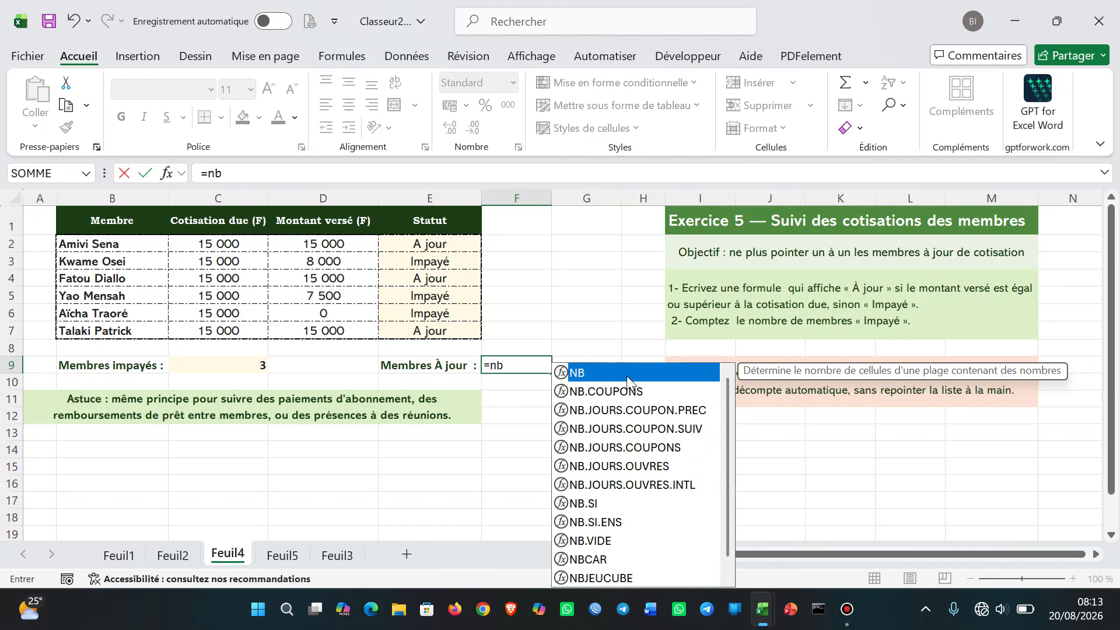
{"action": "double_click", "coordinate": [578, 500]}
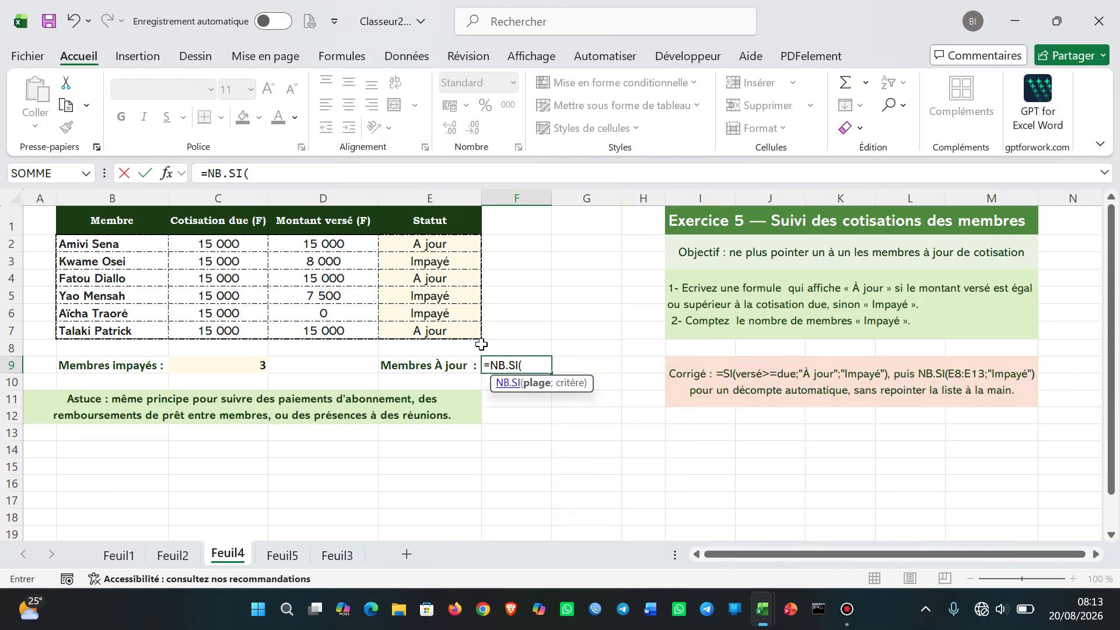
{"action": "left_click_drag", "start_coordinate": [416, 245], "coordinate": [420, 325]}
{"action": "type", "text": ";"}
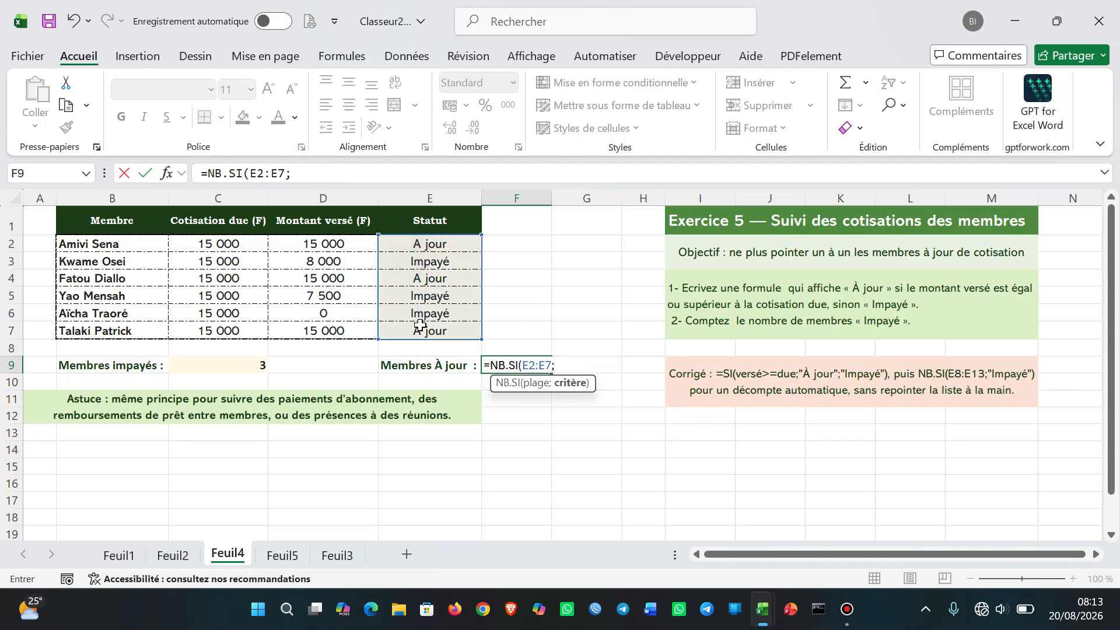
{"action": "type", "text": "\""}
{"action": "type", "text": "A jour"}
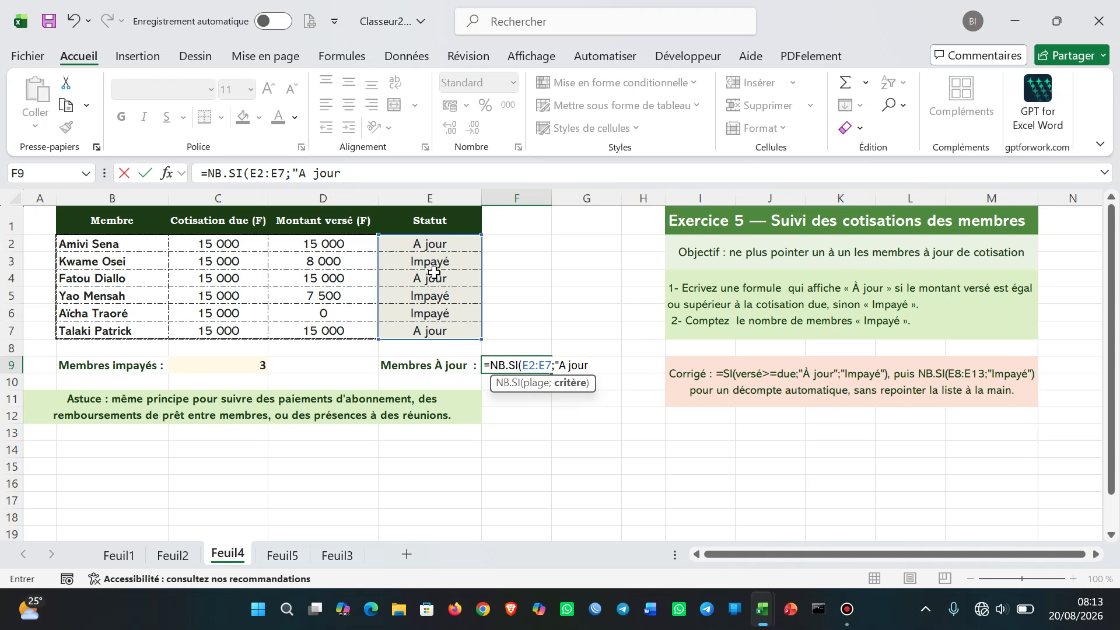
{"action": "type", "text": "\")"}
{"action": "key", "text": "Return"}
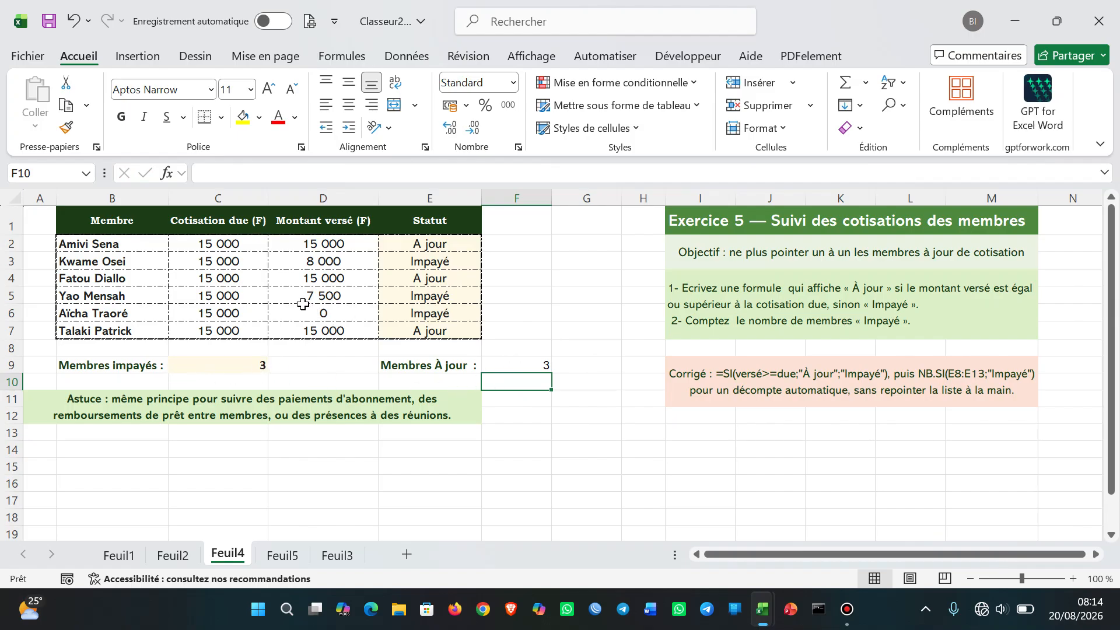
Change the amount paid by the second member, in D3, to 15000 to test the status and count formulas.
{"action": "left_click", "coordinate": [319, 260]}
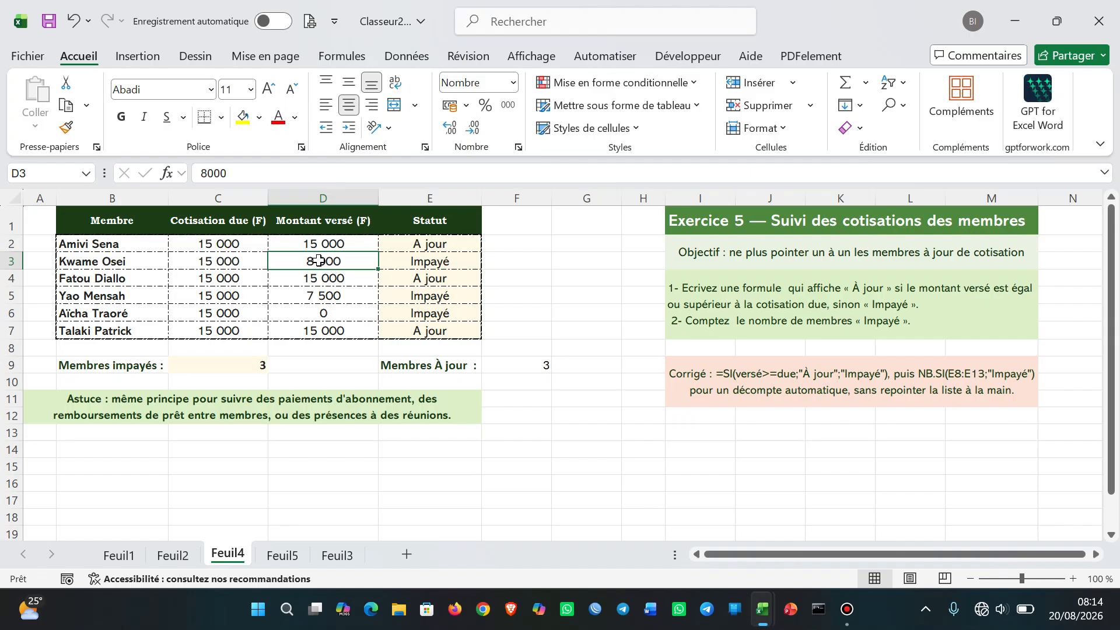
{"action": "type", "text": "15000"}
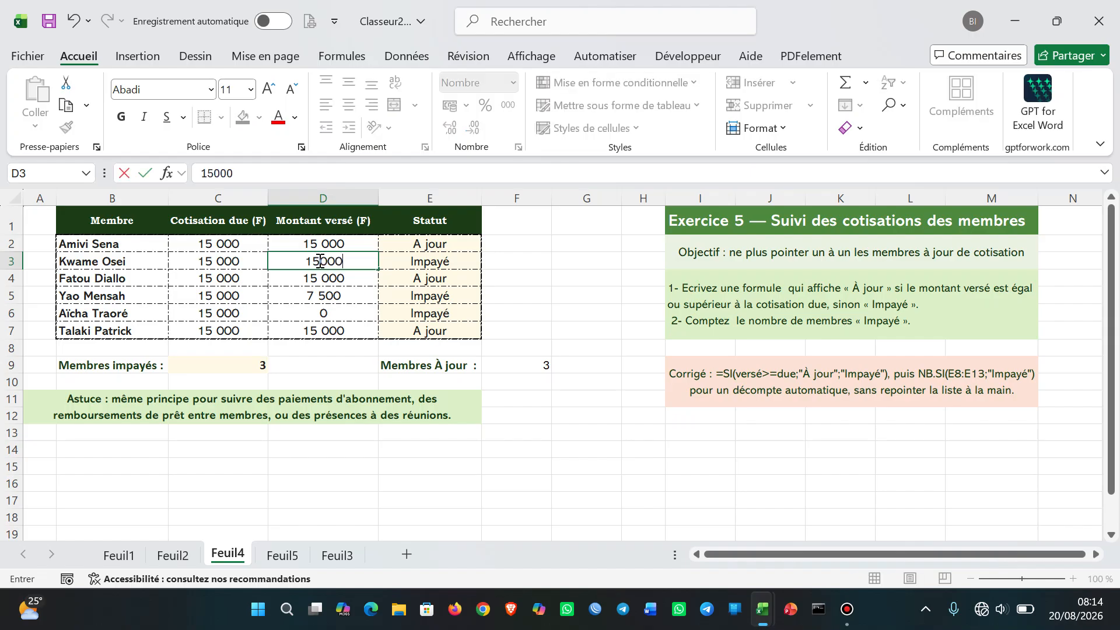
{"action": "key", "text": "Return"}
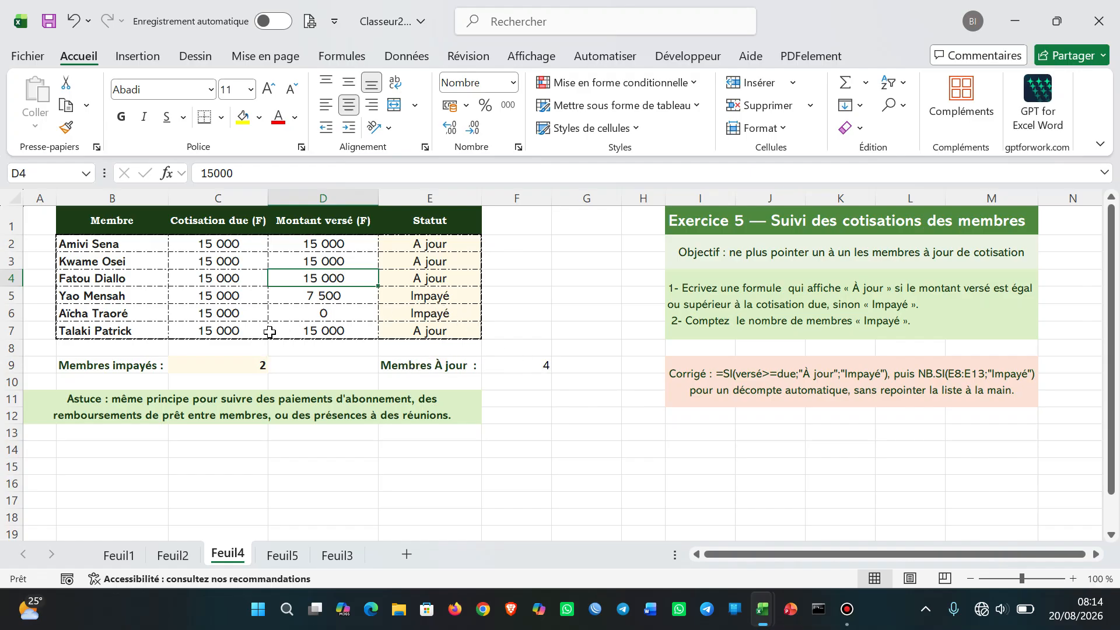
{"action": "left_click", "coordinate": [527, 435]}
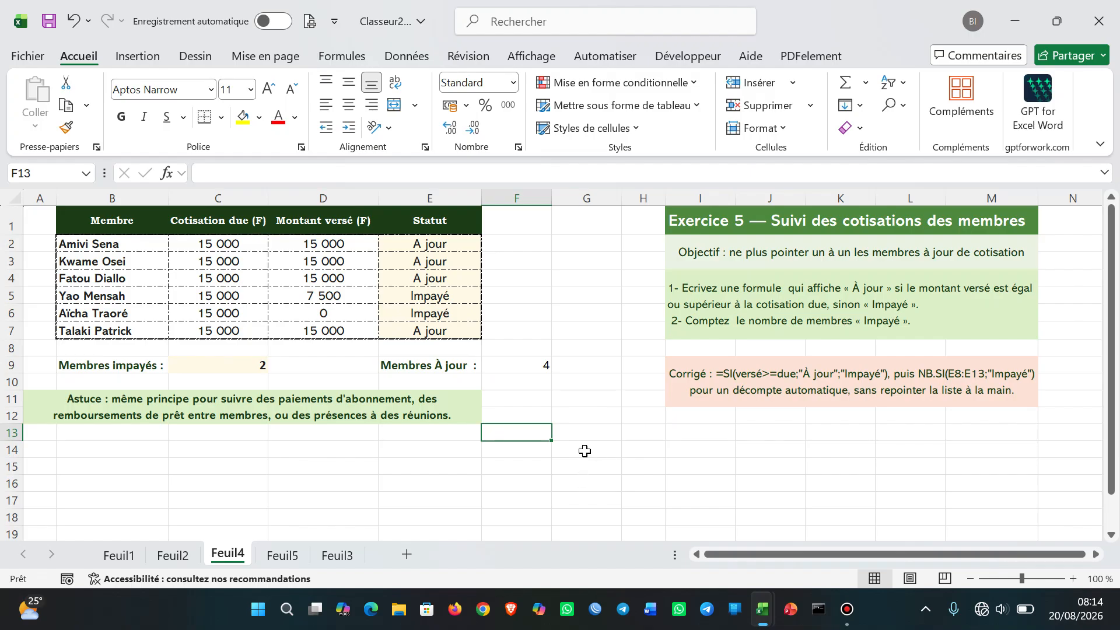
{"action": "left_click", "coordinate": [576, 436]}
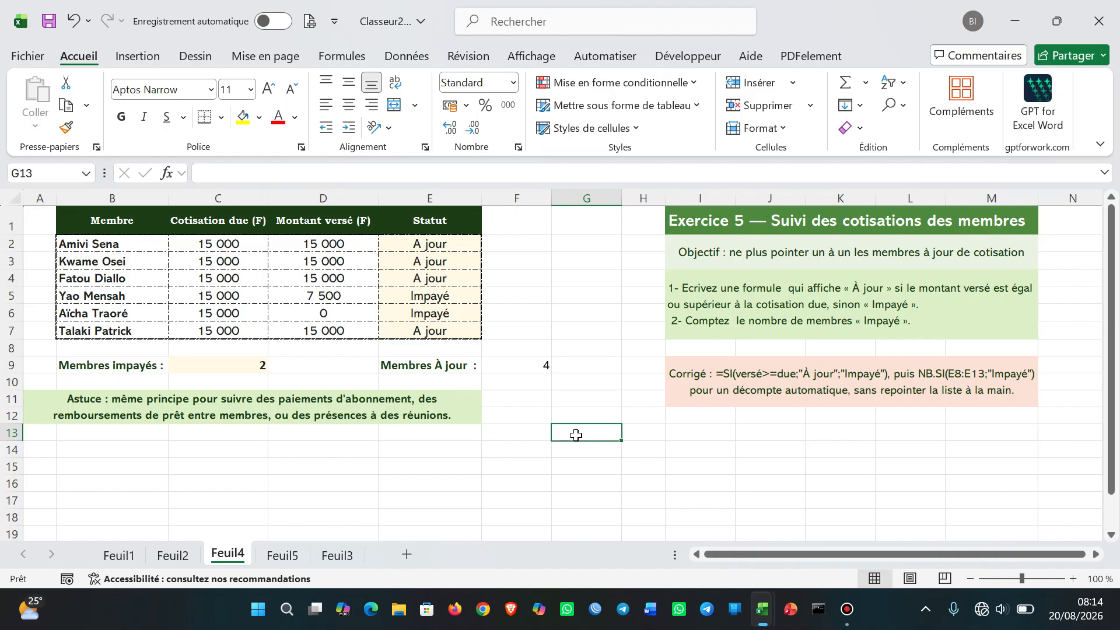